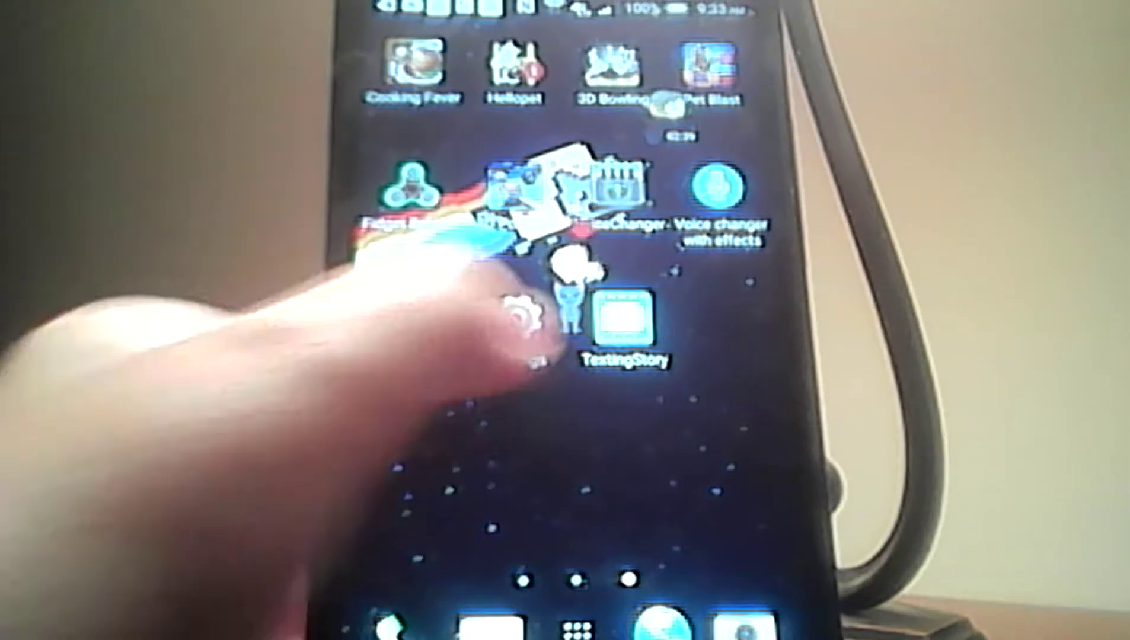
left_click(515, 322)
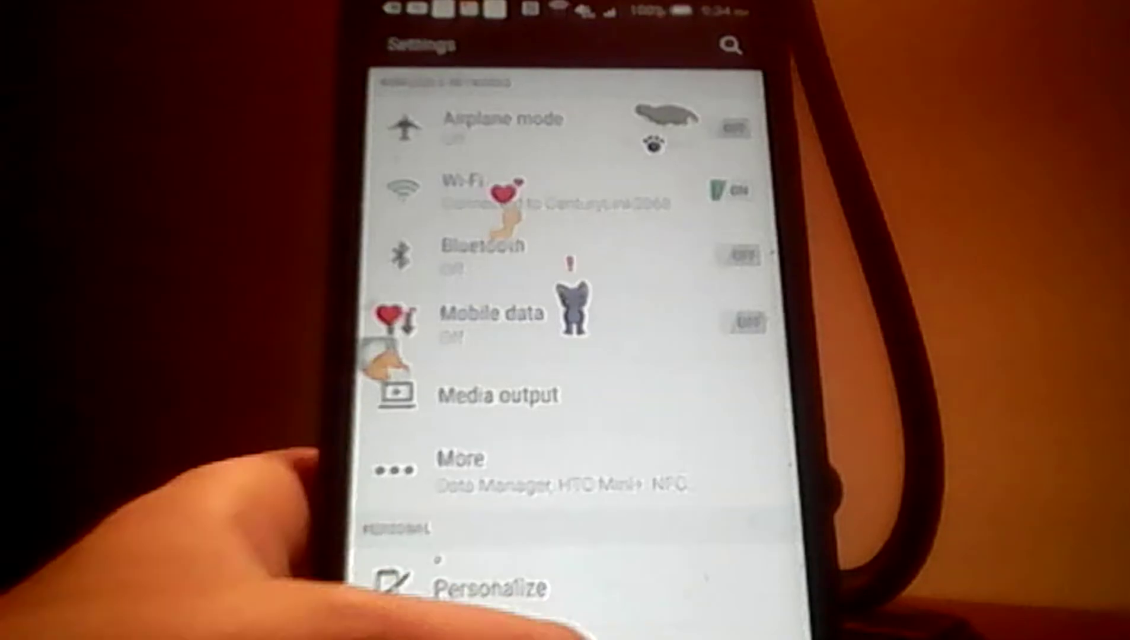
scroll(574, 352, "down", 3)
scroll(573, 352, "down", 2)
scroll(574, 353, "down", 2)
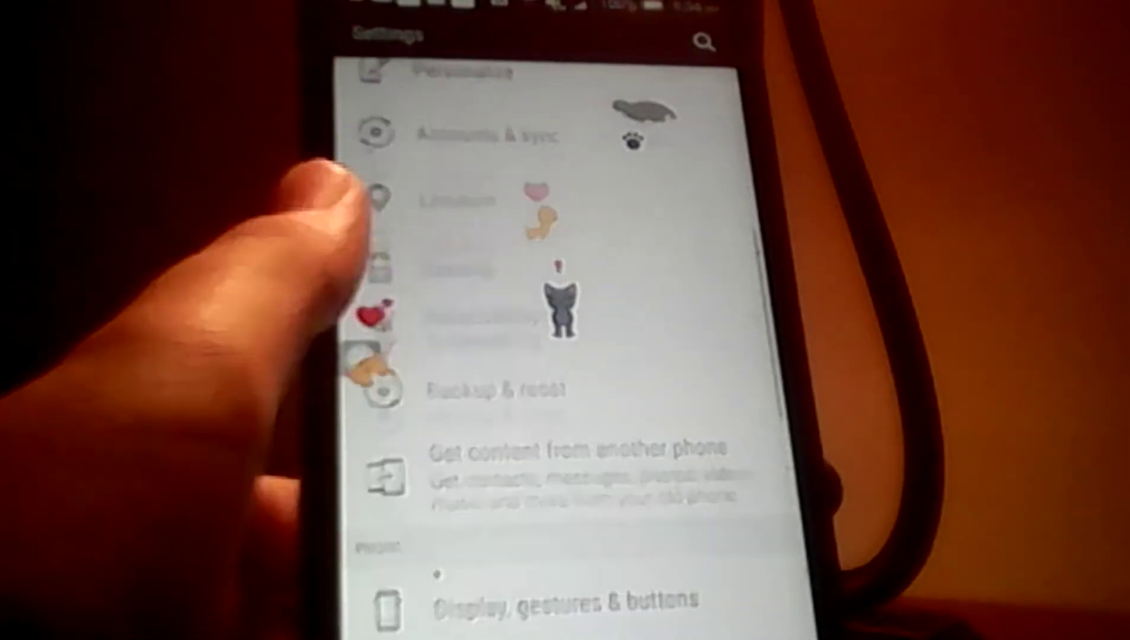
scroll(573, 352, "down", 3)
scroll(574, 353, "down", 3)
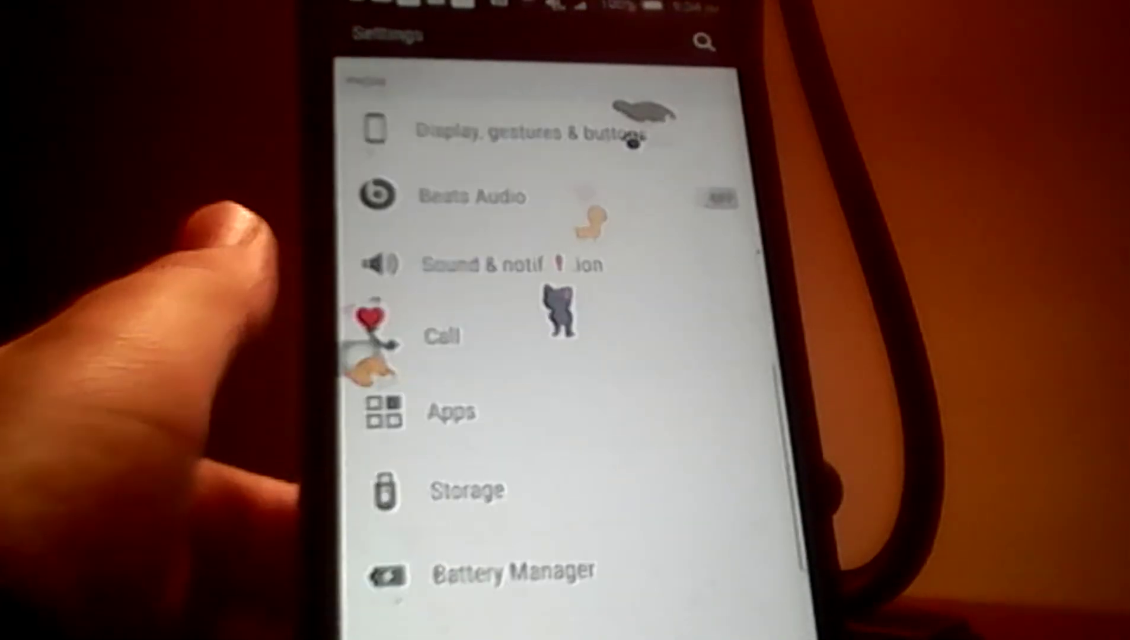
scroll(574, 353, "down", 3)
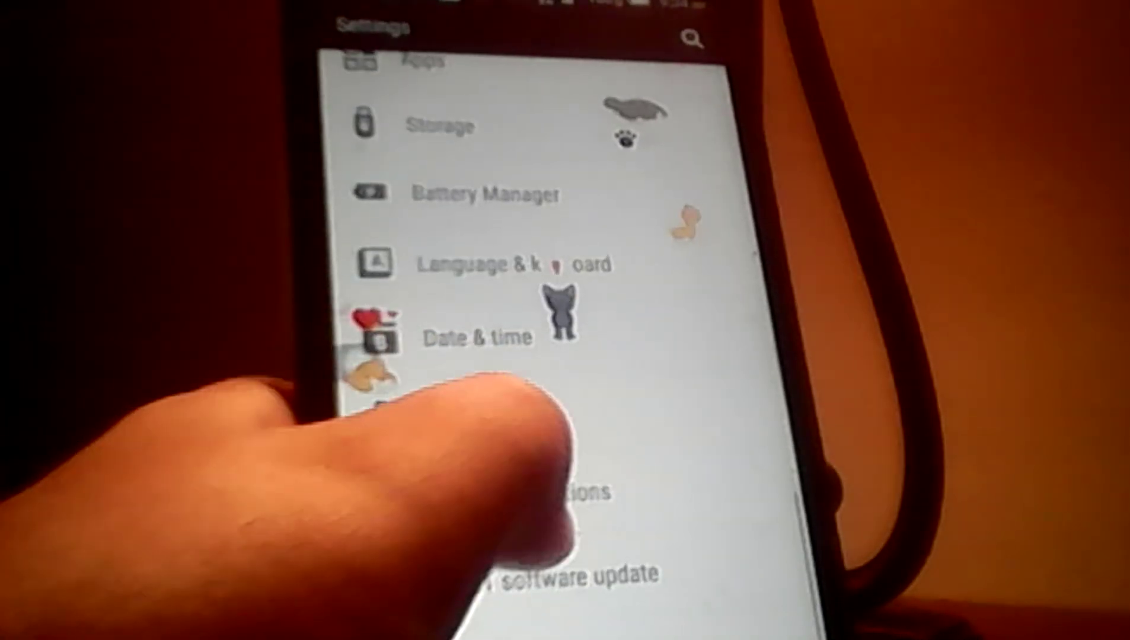
scroll(547, 397, "up", 2)
scroll(547, 396, "up", 3)
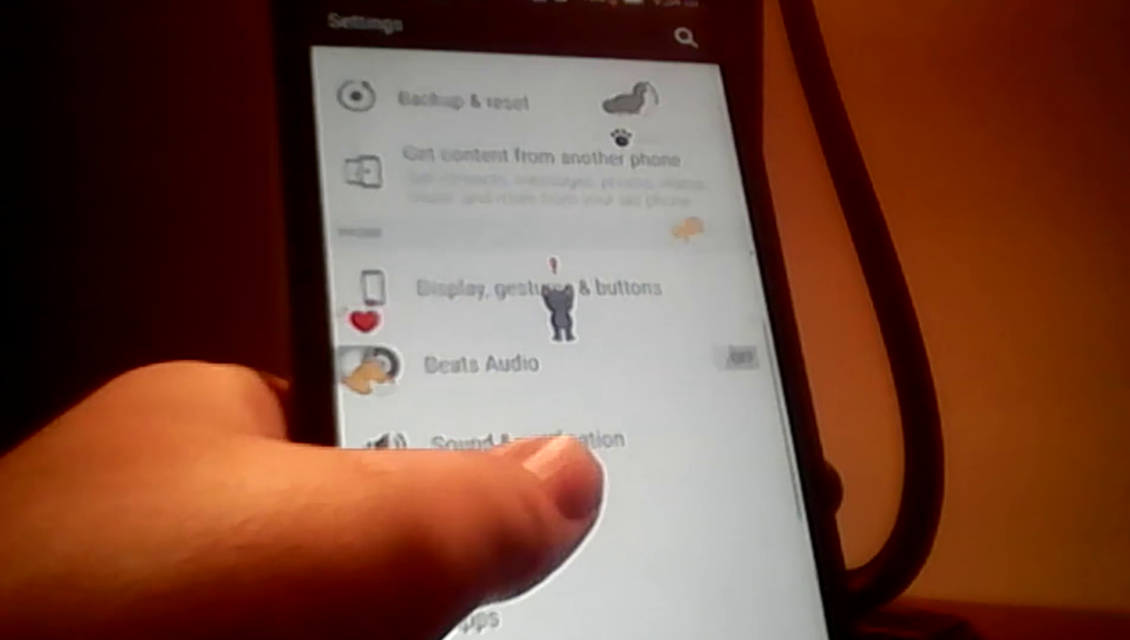
scroll(565, 397, "up", 1)
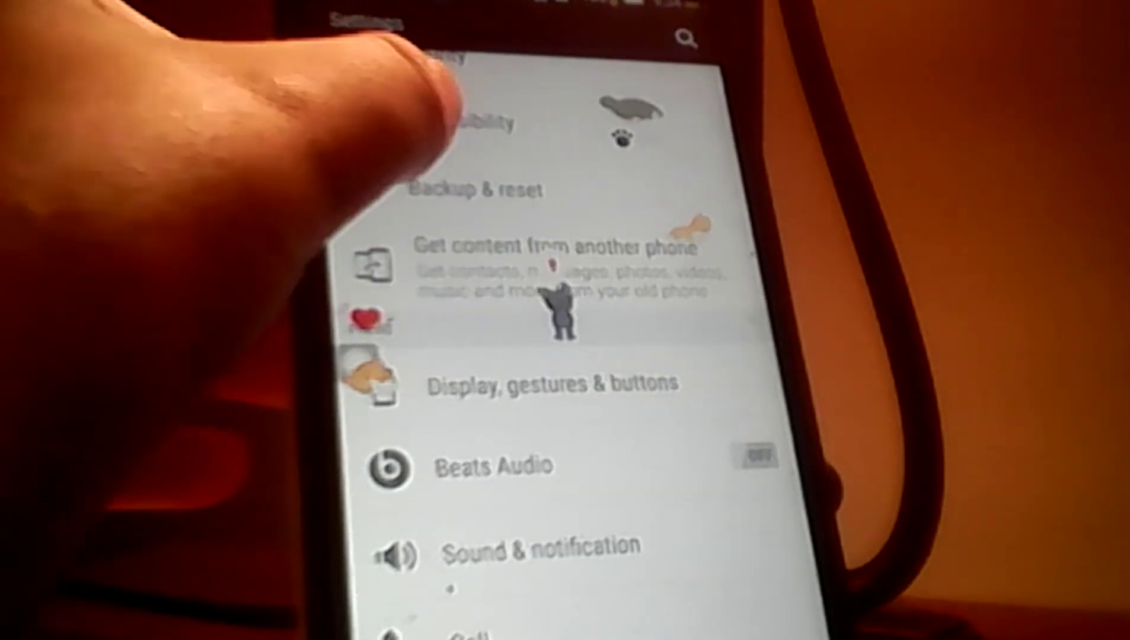
- Switch Color inversion ON in Accessibility, inverting the whole screen's colours
left_click(477, 123)
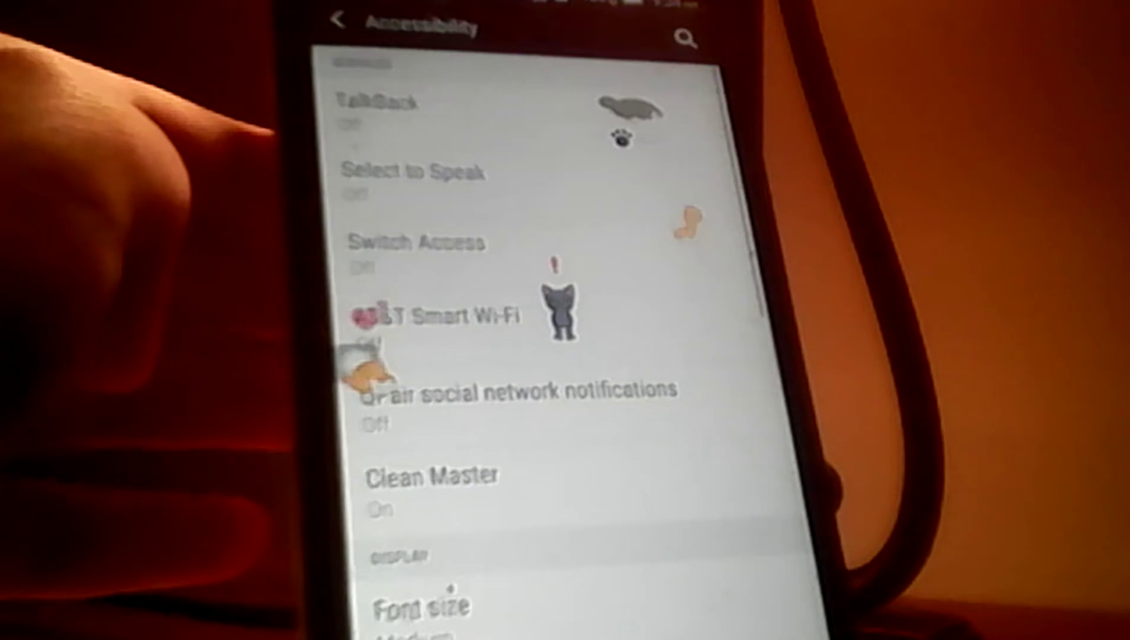
scroll(564, 396, "down", 3)
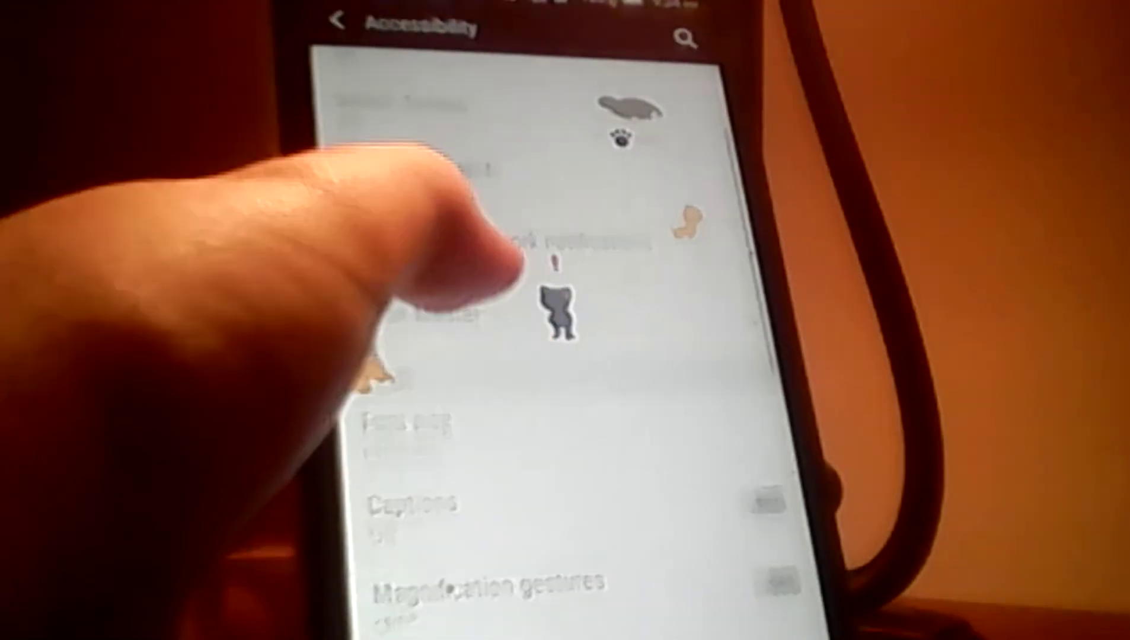
scroll(565, 397, "down", 2)
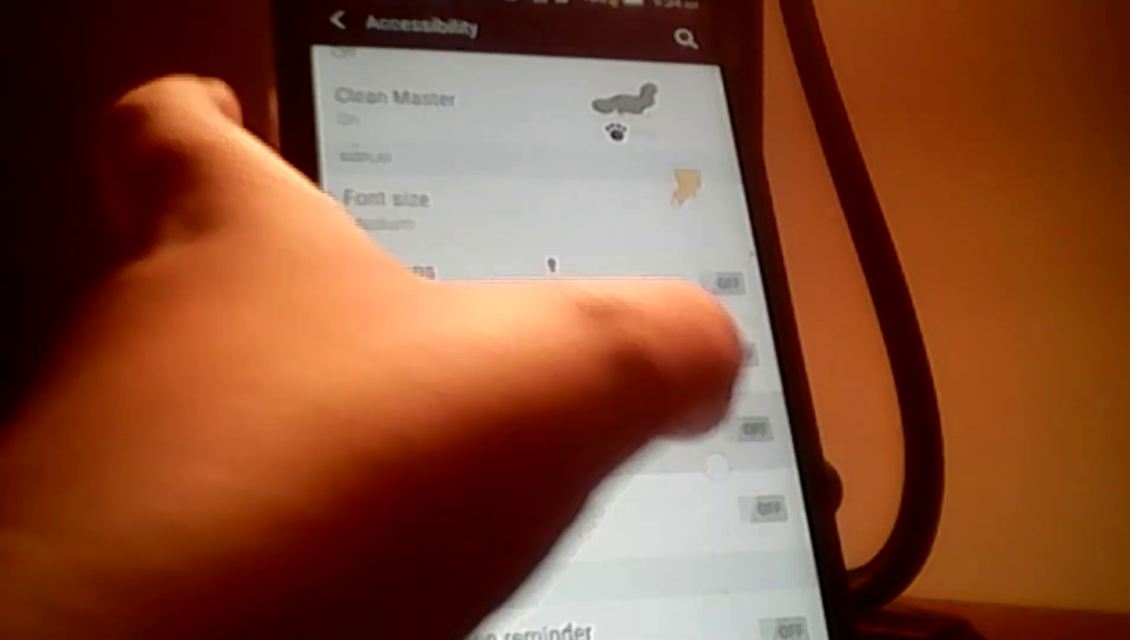
left_click(750, 430)
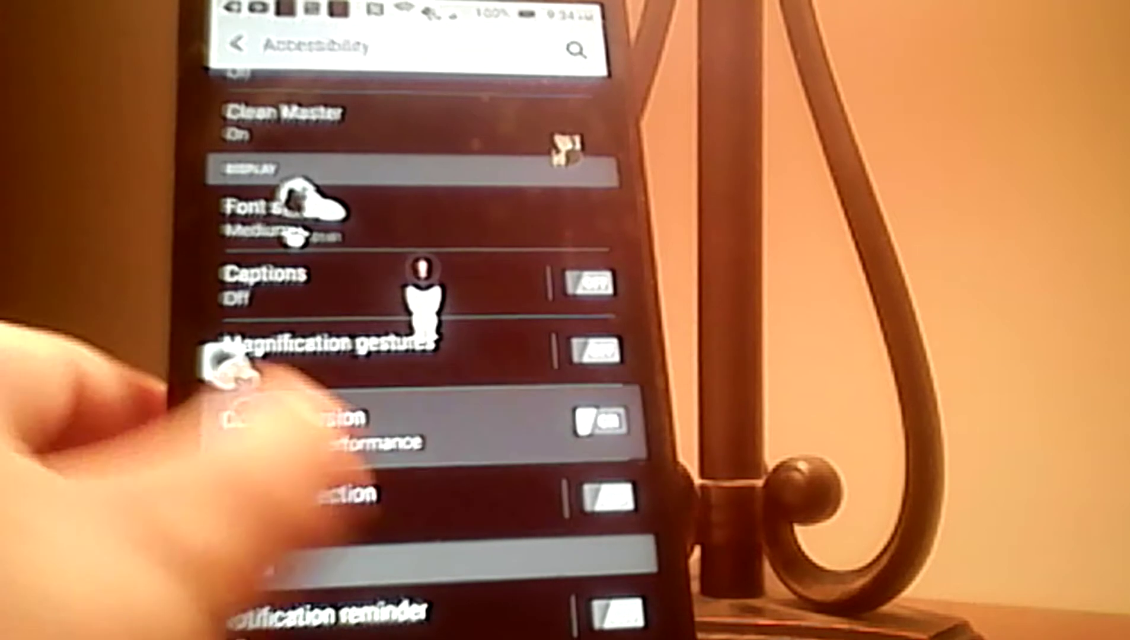
scroll(415, 353, "up", 5)
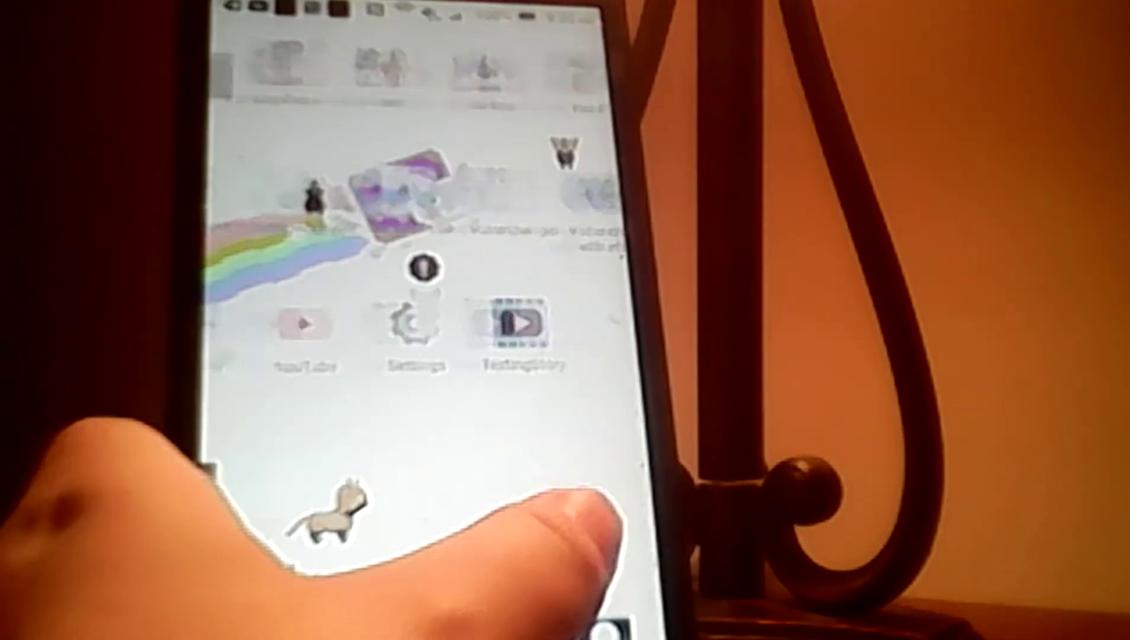
- Swipe to peek at the neighbouring colour-inverted home screen page
mouse_move(265, 529)
left_mouse_down()
mouse_move(583, 530)
mouse_move(264, 529)
left_mouse_up()
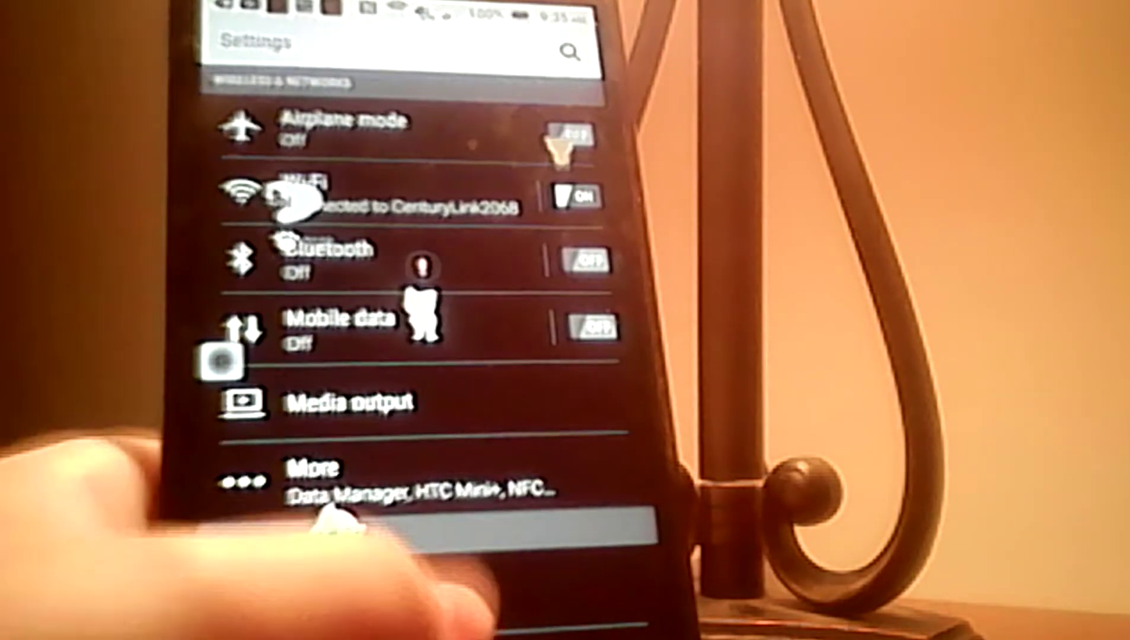
scroll(406, 353, "down", 1)
scroll(406, 353, "down", 4)
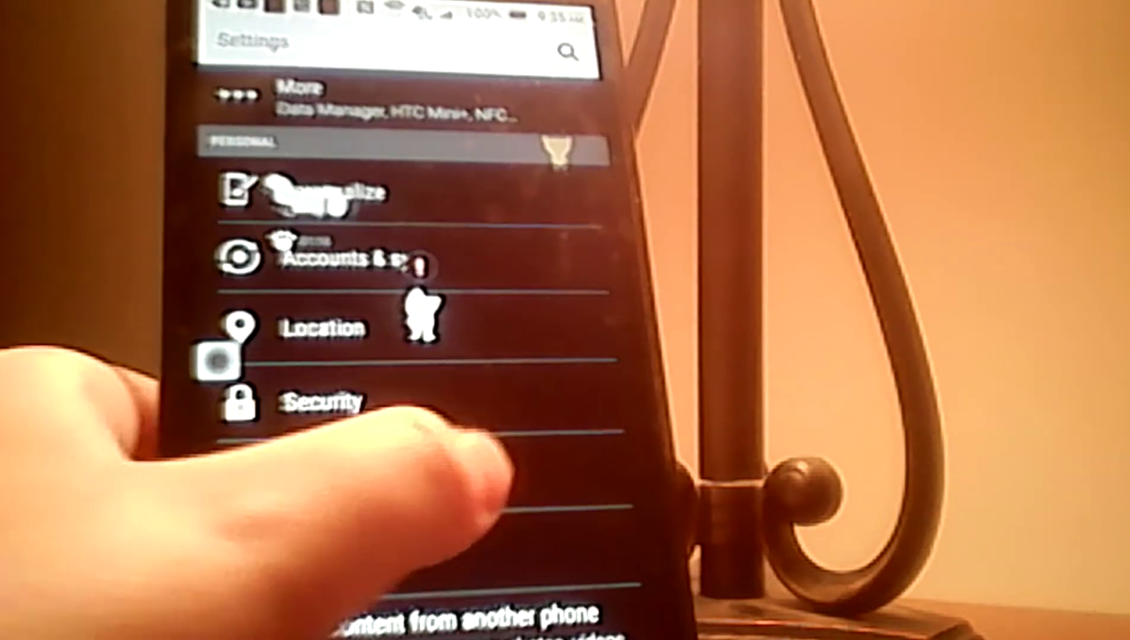
- In Accessibility, switch Color correction ON and Color inversion OFF
left_click(353, 476)
scroll(406, 352, "down", 3)
scroll(406, 353, "down", 1)
scroll(406, 353, "down", 1)
scroll(442, 405, "down", 1)
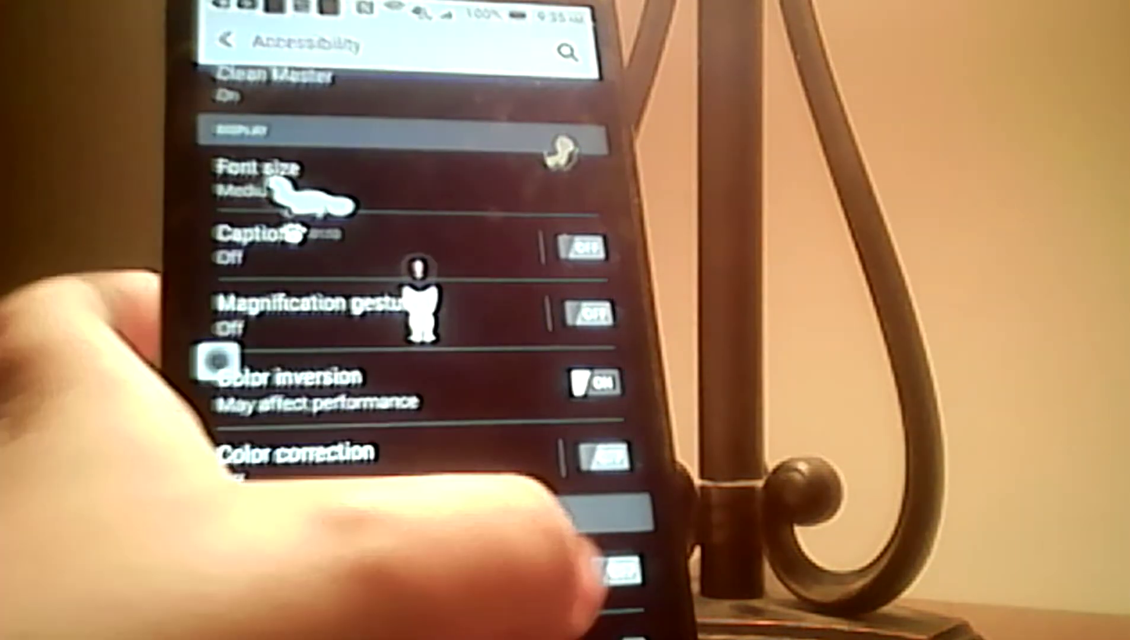
left_click(601, 454)
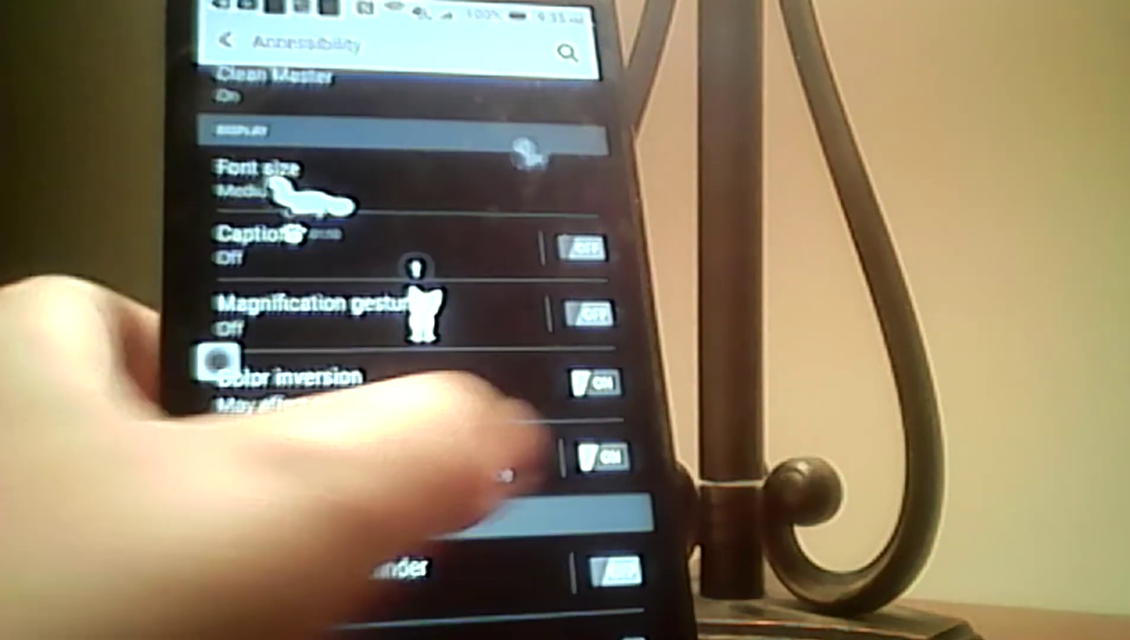
left_click(595, 381)
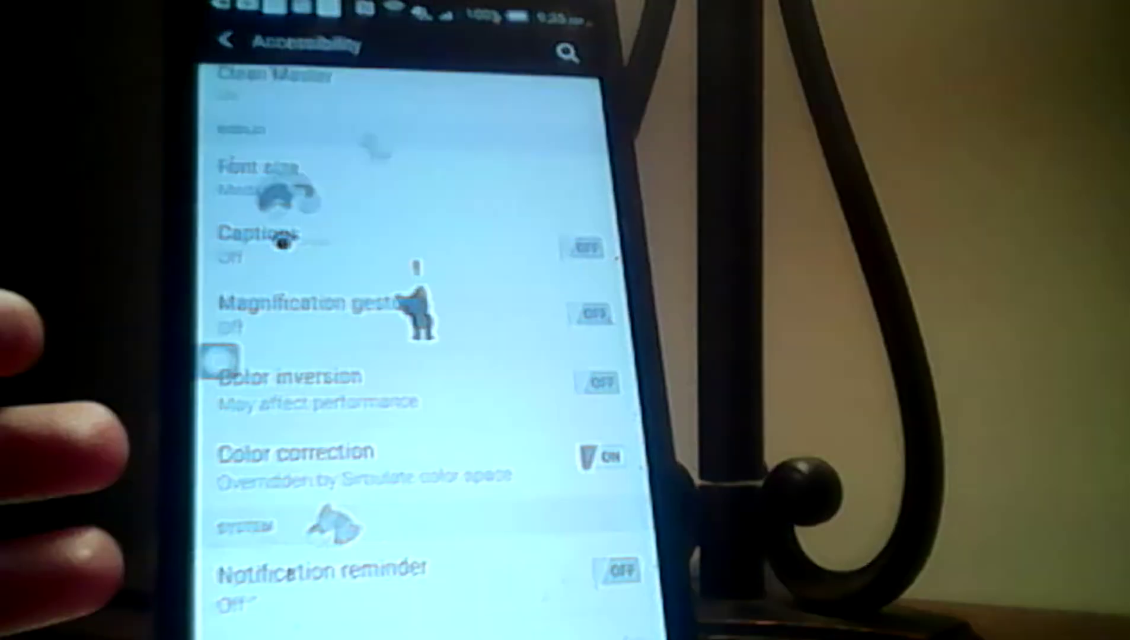
- Return home via the assistive menu and reopen the Settings app
left_click(221, 357)
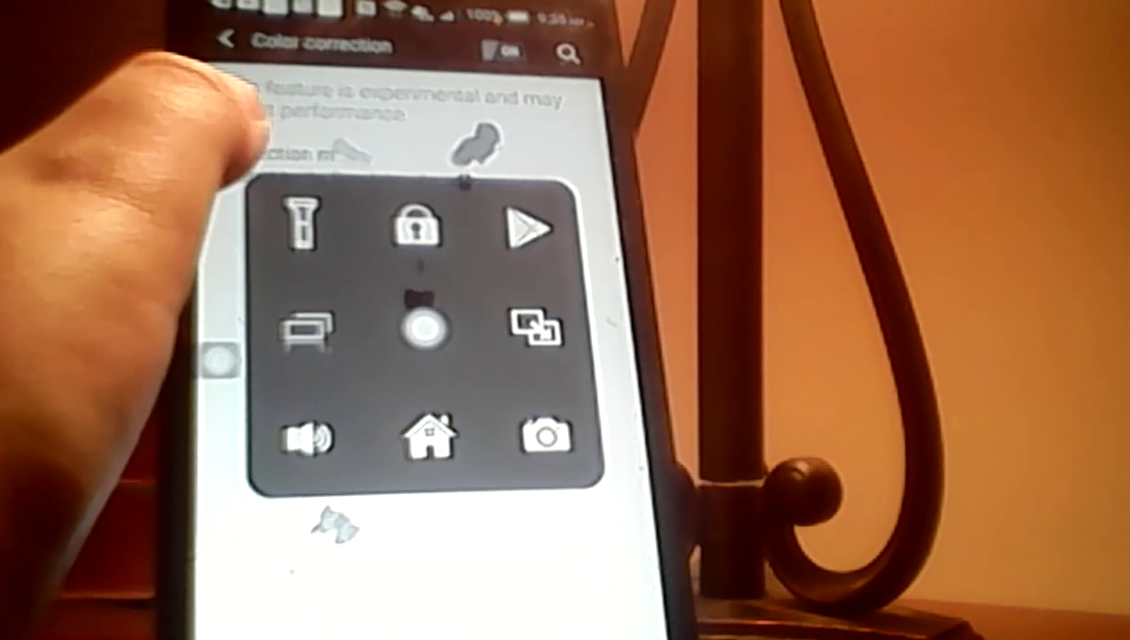
left_click(437, 432)
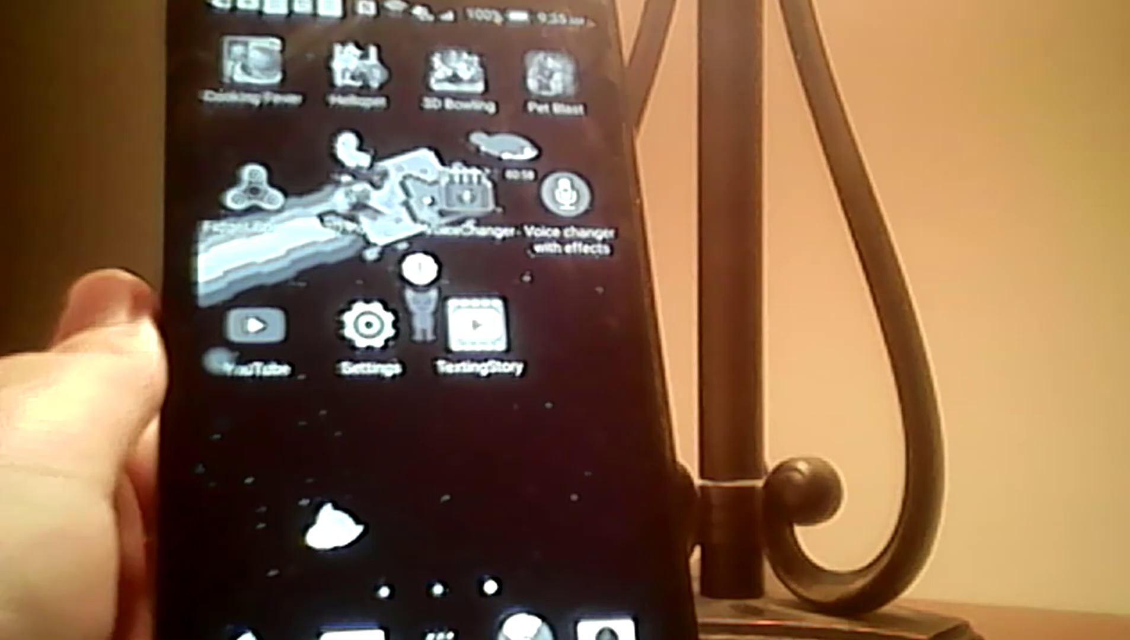
left_click(384, 326)
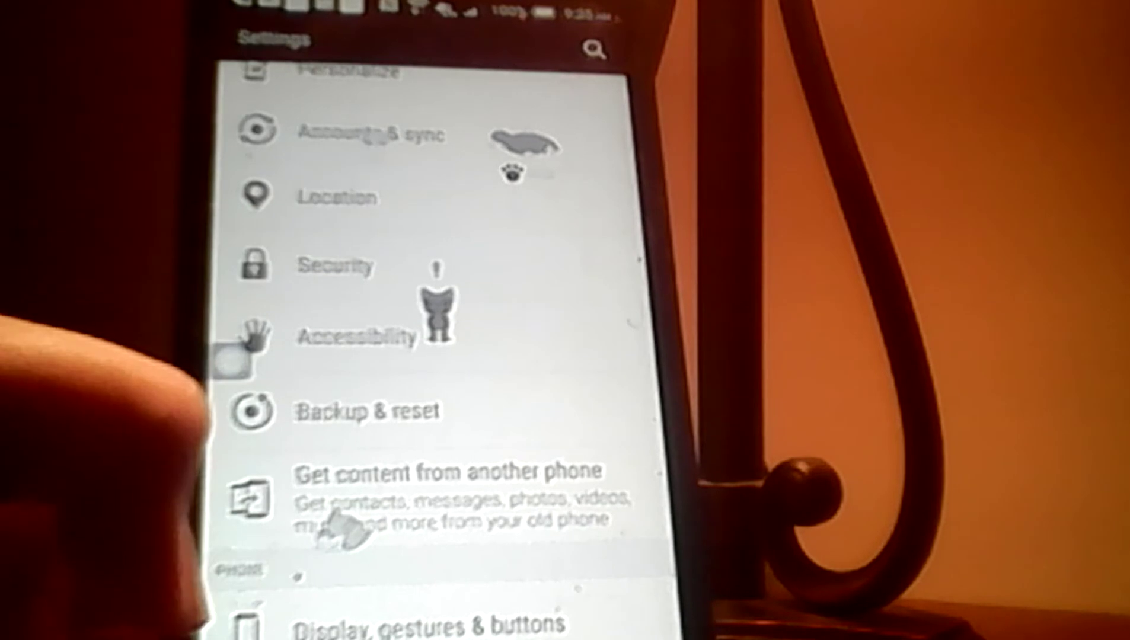
- Switch Color correction OFF in Accessibility
left_click(309, 340)
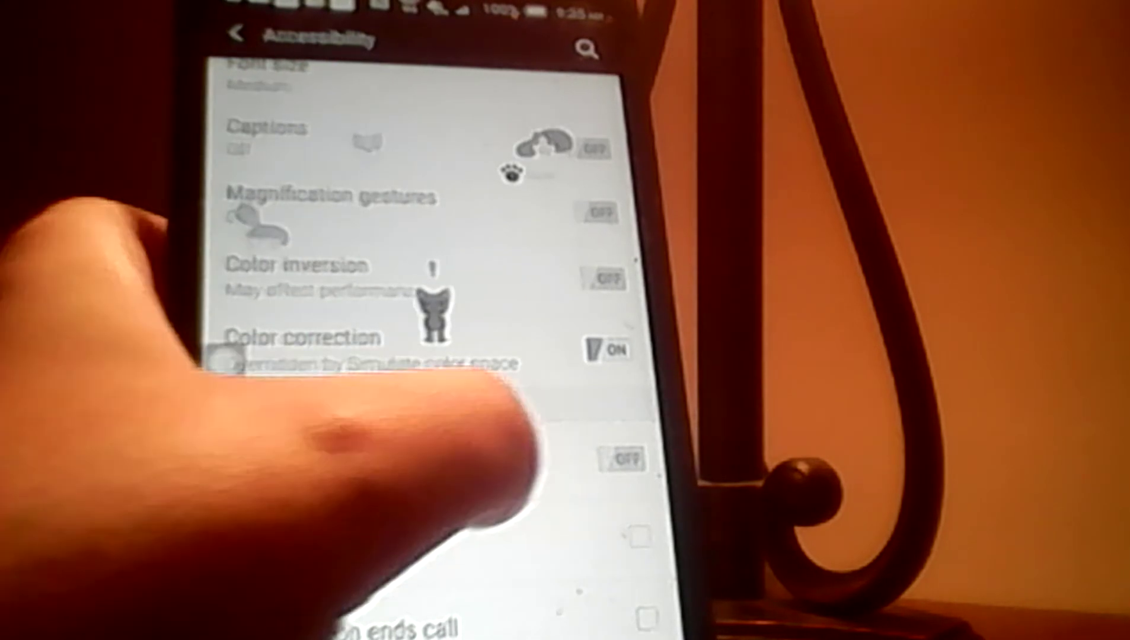
left_click(609, 349)
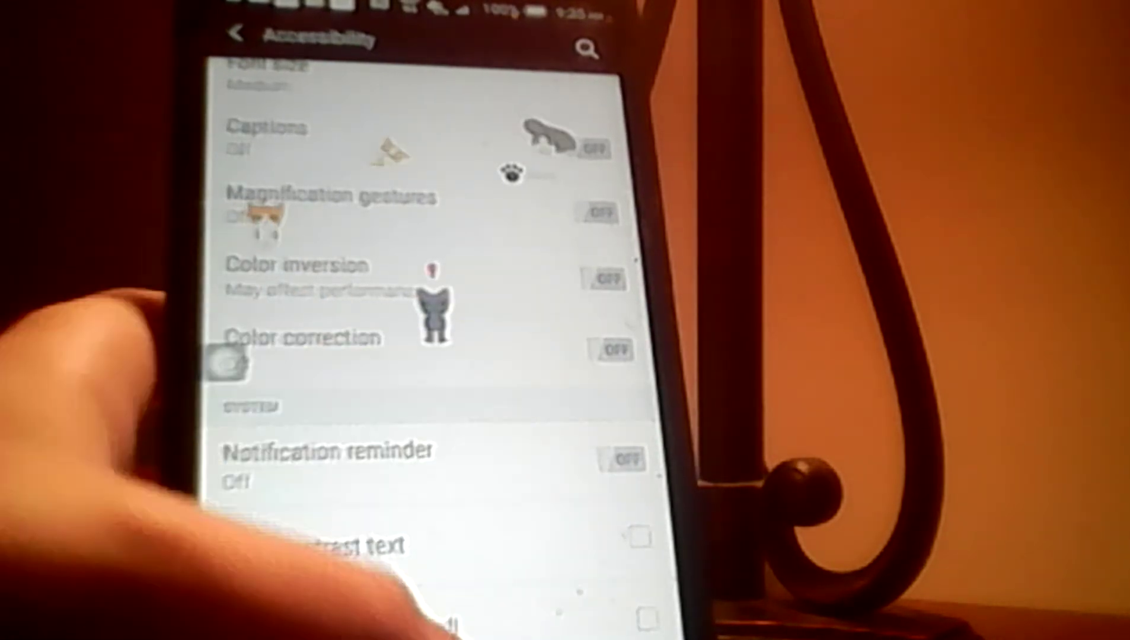
- Return to the home screen via the assistive menu's Home icon
left_click(231, 363)
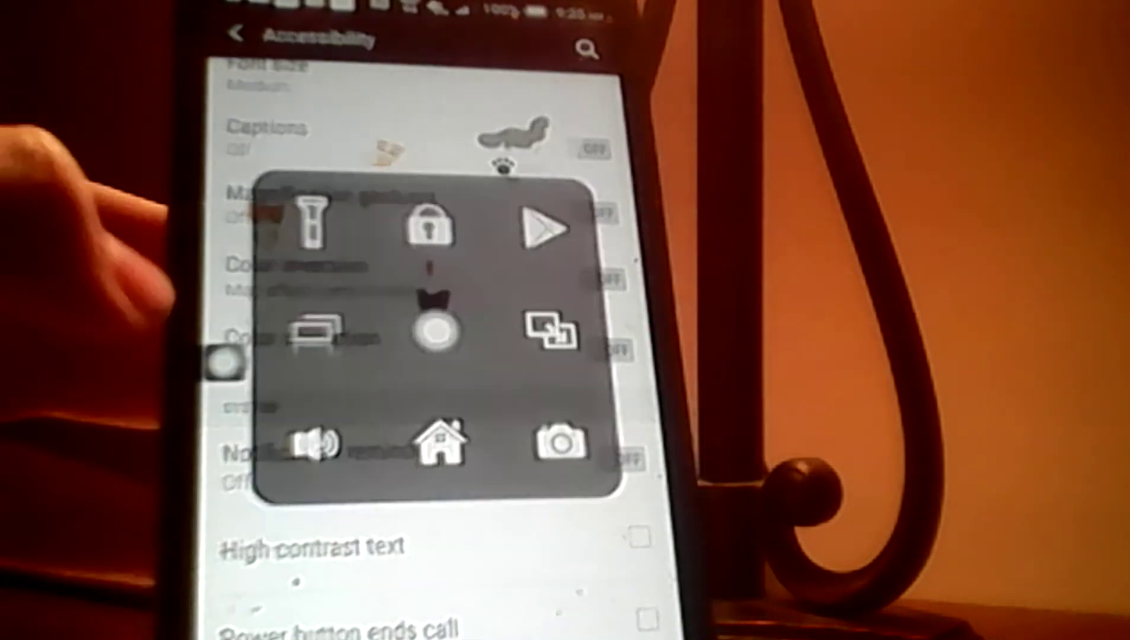
left_click(436, 444)
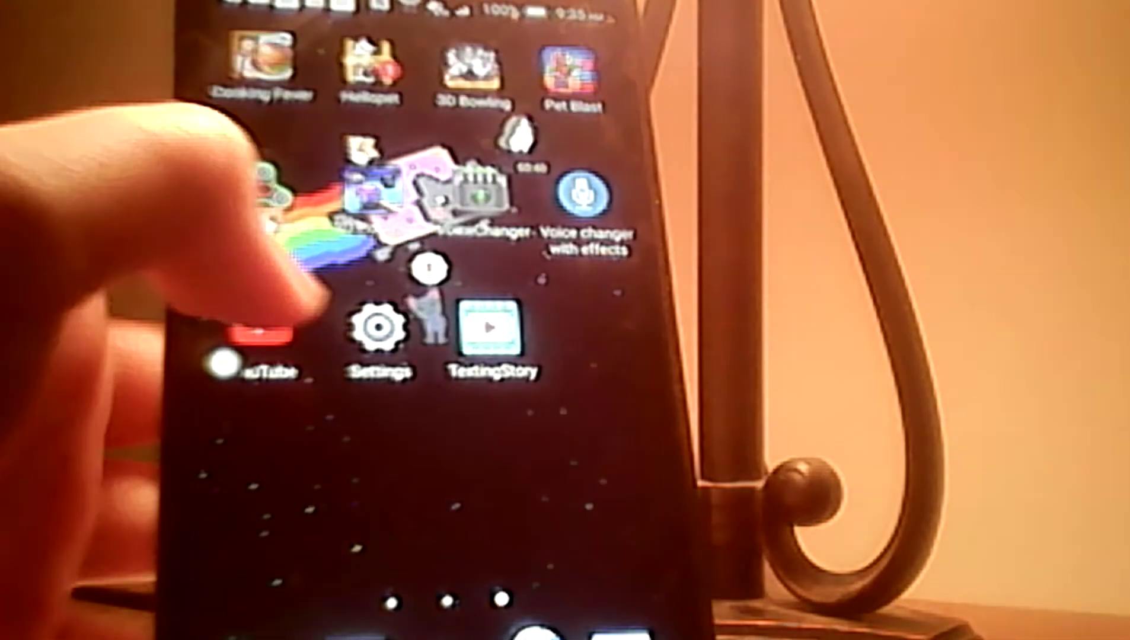